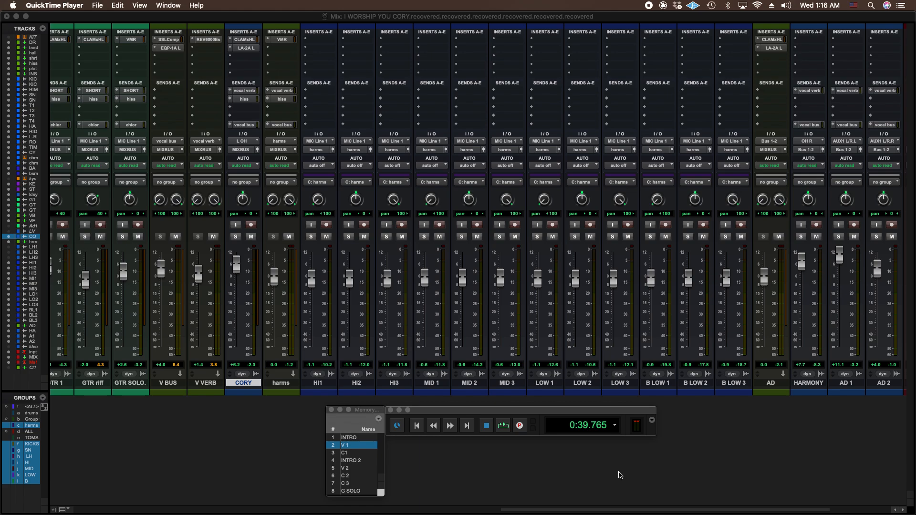
# - Play the mix from the V 1 memory location and stop playback
pyautogui.click(503, 425)
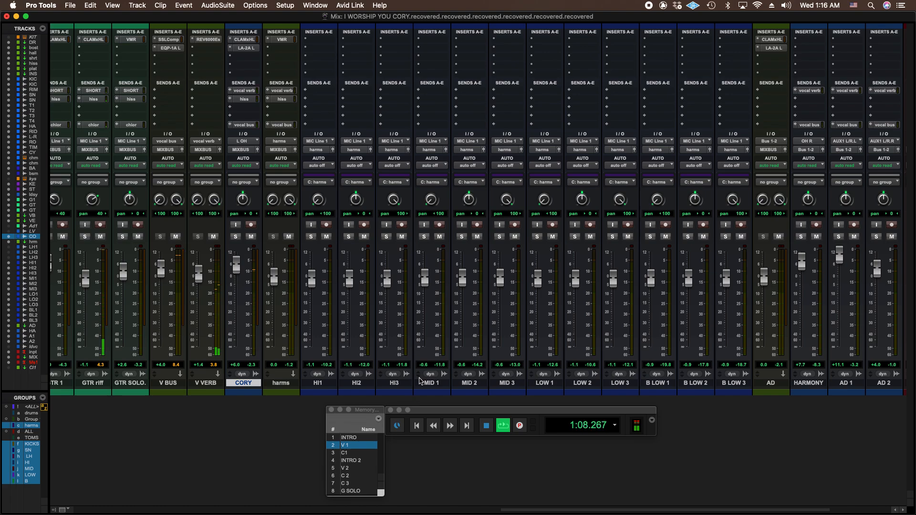
pyautogui.press('space')
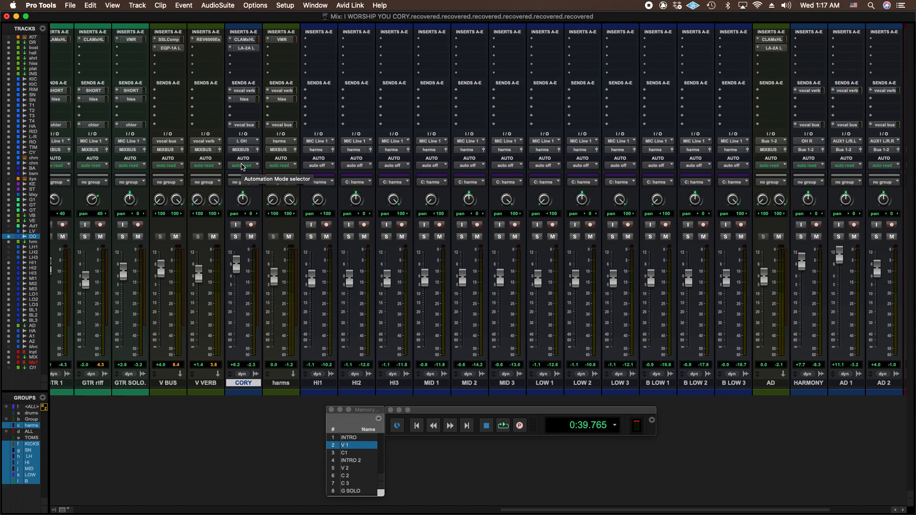
# - Open the CLA MixHub on the lead vocal track and examine its EQ bands and input filter settings
pyautogui.click(253, 40)
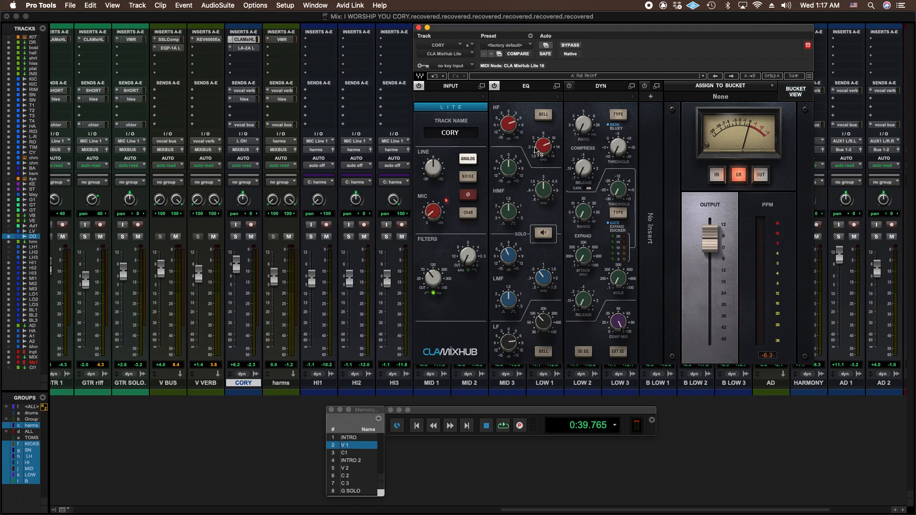
pyautogui.moveTo(546, 145)
pyautogui.moveTo(507, 127)
pyautogui.moveTo(546, 280)
pyautogui.moveTo(513, 259)
pyautogui.moveTo(545, 325)
pyautogui.moveTo(433, 280)
# - Open the LA-2A on the lead vocal track and play the V 1 section to watch its gain reduction
pyautogui.click(246, 48)
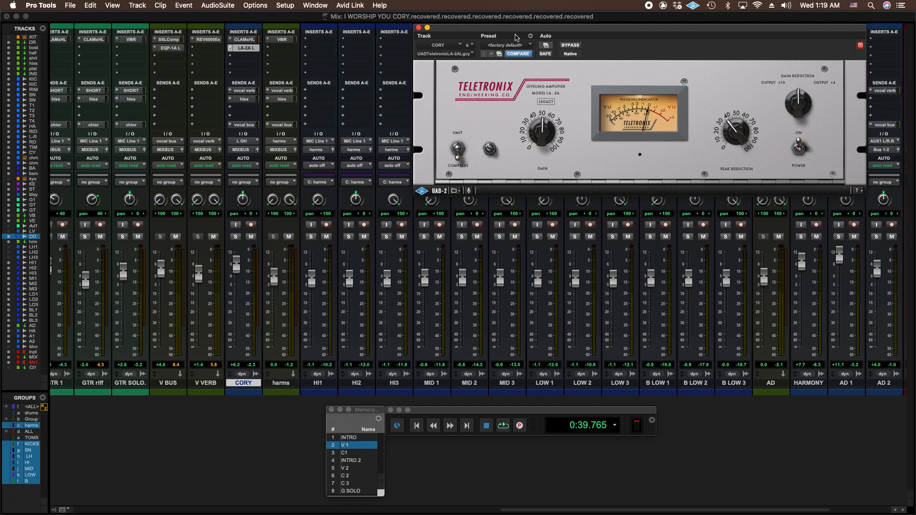
pyautogui.moveTo(517, 32); pyautogui.dragTo(426, 30)
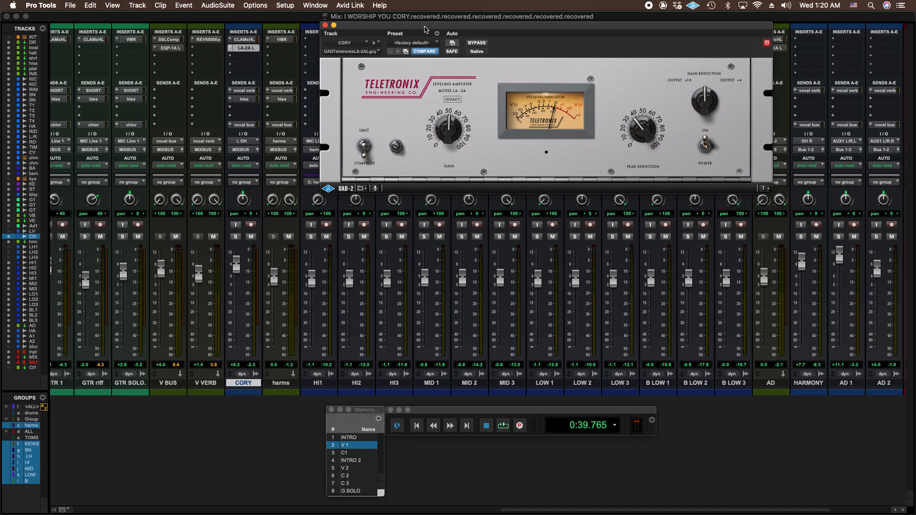
pyautogui.press('space')
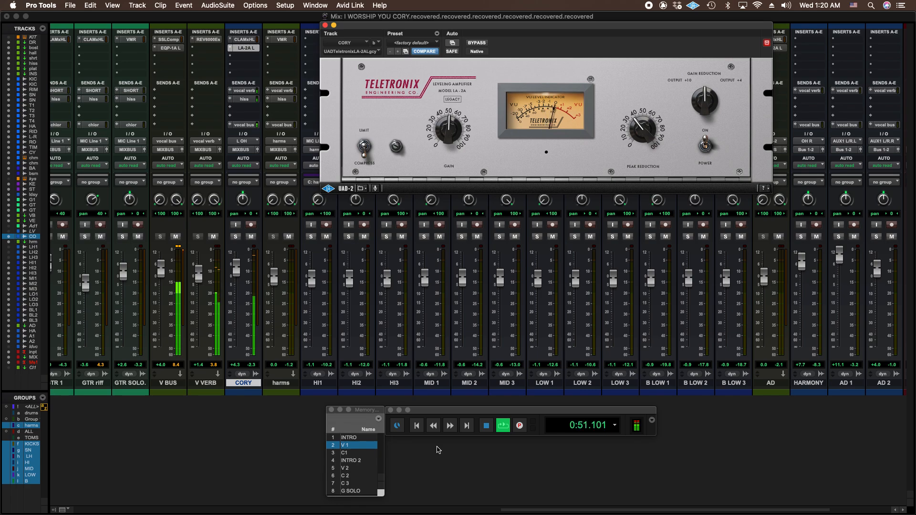
pyautogui.press('space')
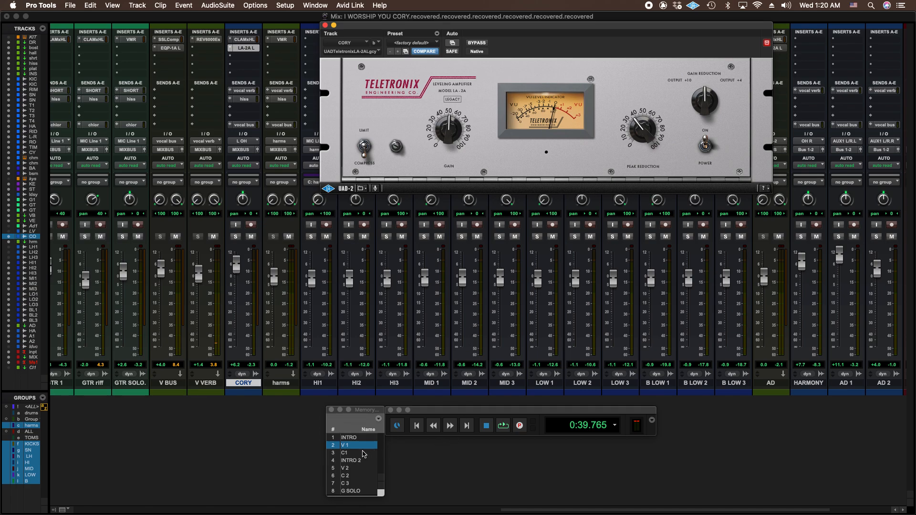
# - Recall the C1 memory location, play it while watching the lead vocal's LA-2A meter, and close the plug-in
pyautogui.click(356, 452)
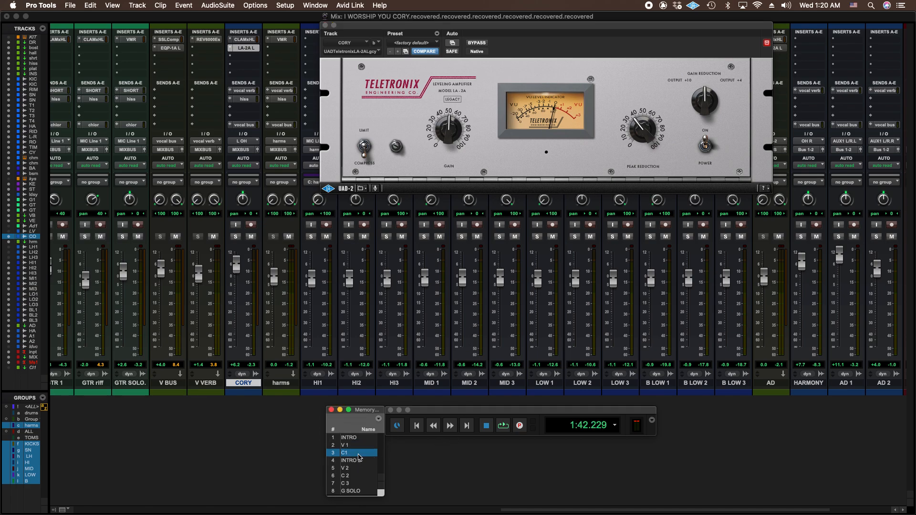
pyautogui.press('space')
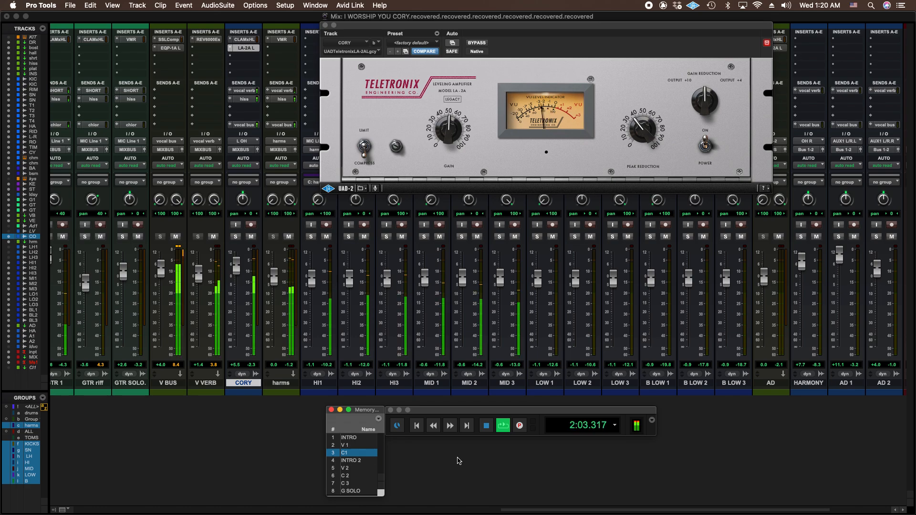
pyautogui.press('space')
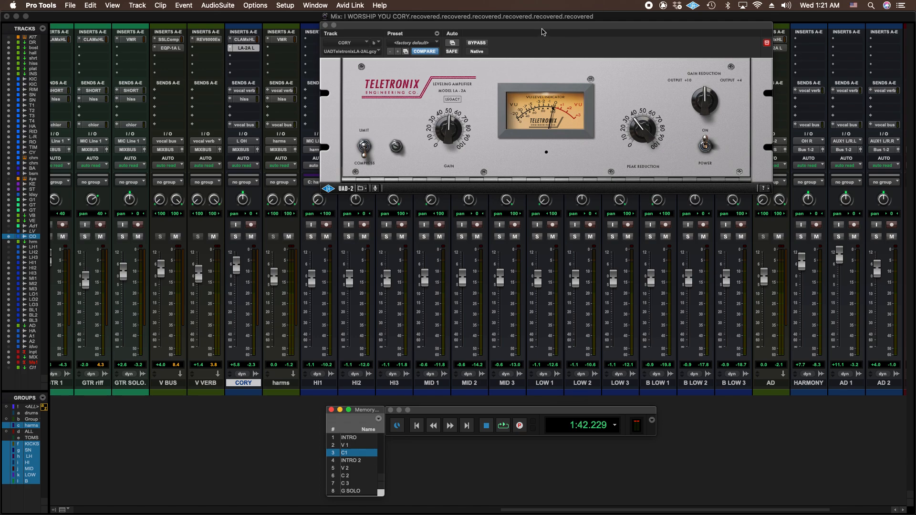
pyautogui.moveTo(539, 27); pyautogui.dragTo(616, 59)
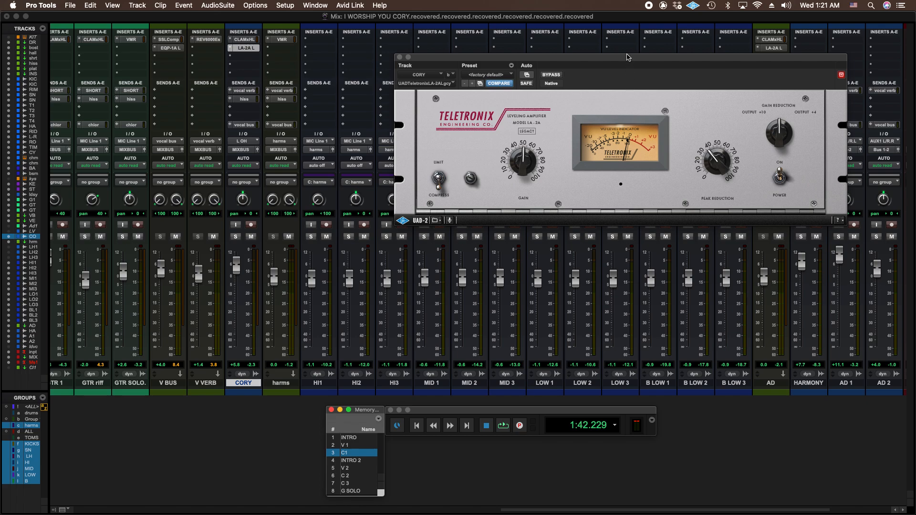
pyautogui.moveTo(626, 54); pyautogui.dragTo(633, 55)
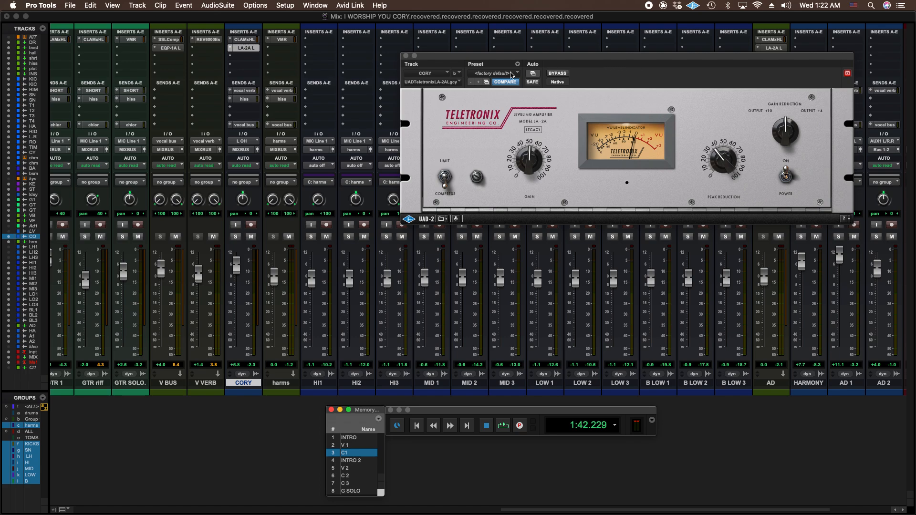
pyautogui.click(406, 56)
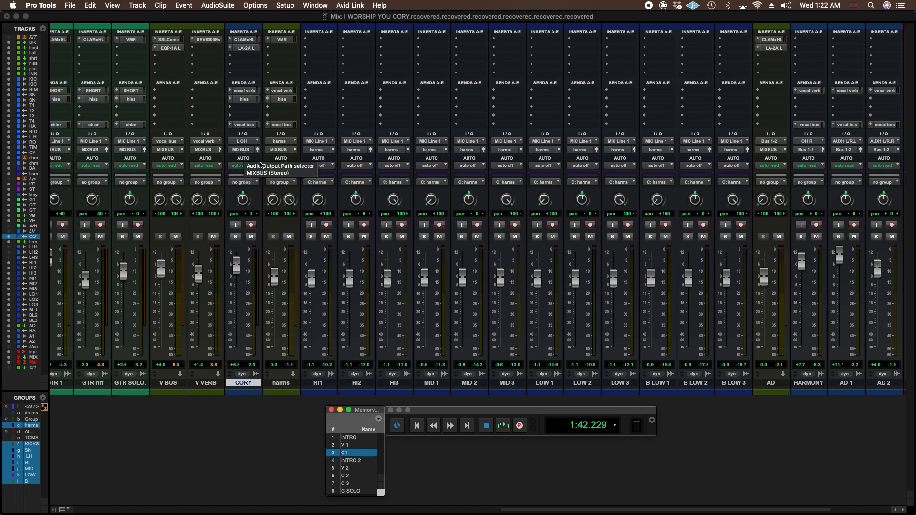
# - Open the SSLComp on the V BUS track and play the C1 section to watch its compression
pyautogui.moveTo(511, 509); pyautogui.dragTo(587, 507)
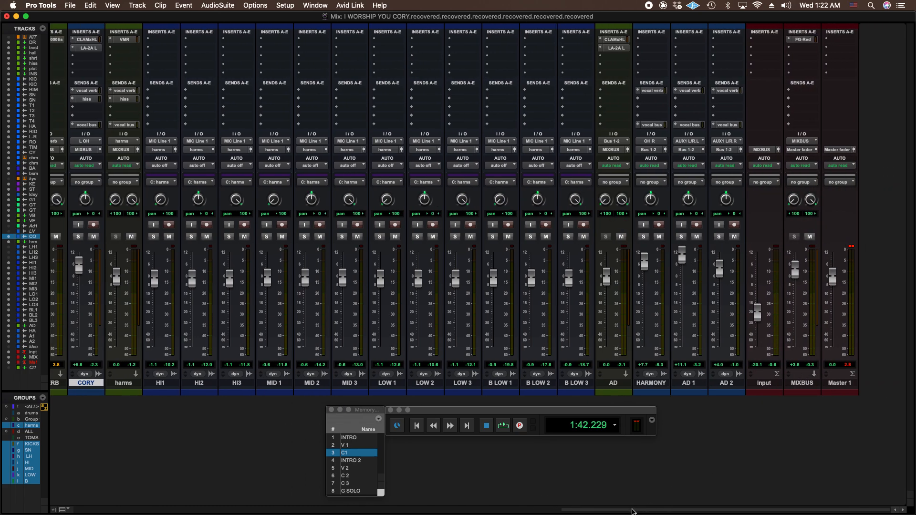
pyautogui.moveTo(633, 508); pyautogui.dragTo(494, 509)
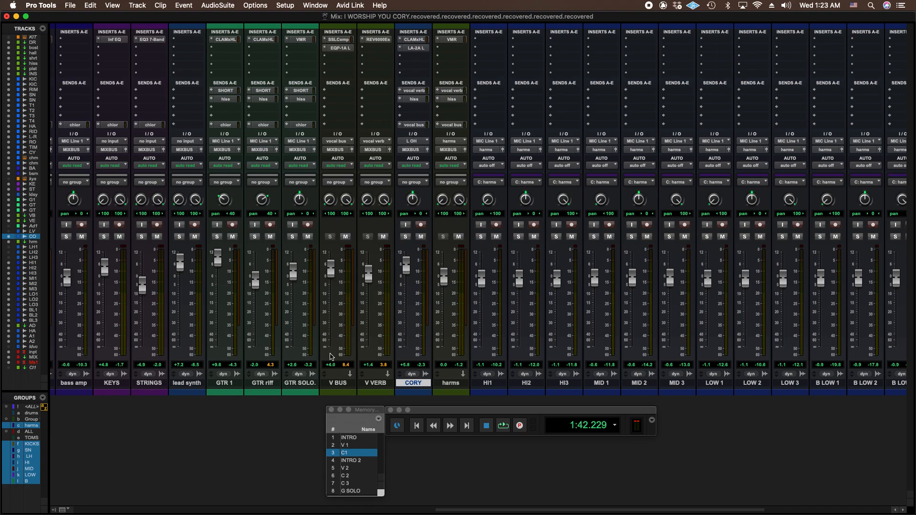
pyautogui.click(345, 40)
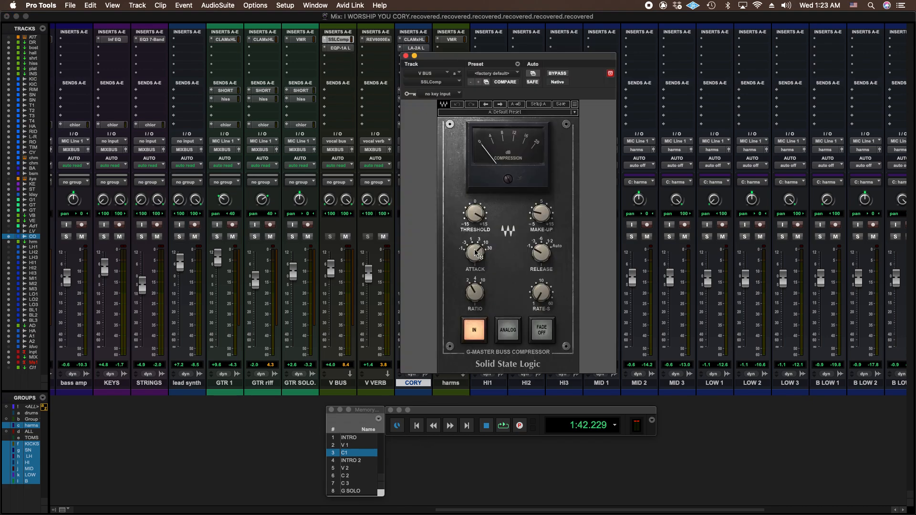
pyautogui.moveTo(533, 253)
pyautogui.press('space')
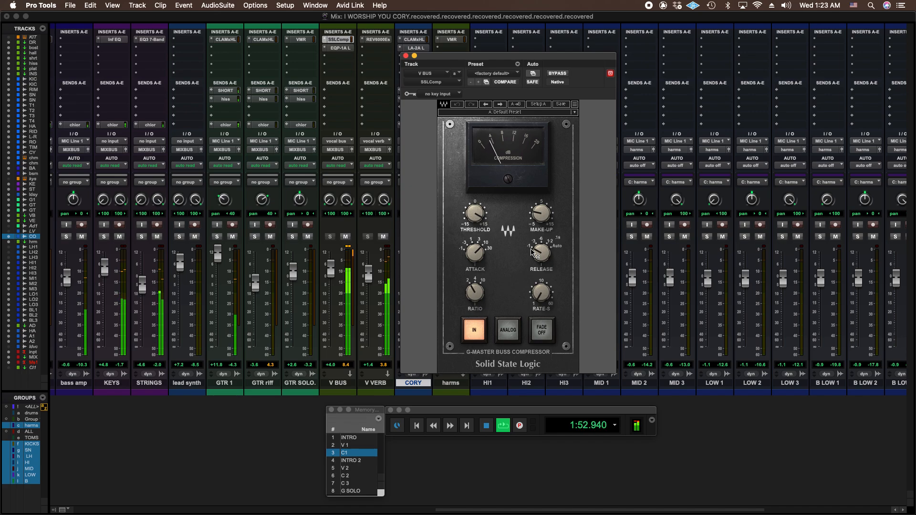
pyautogui.press('space')
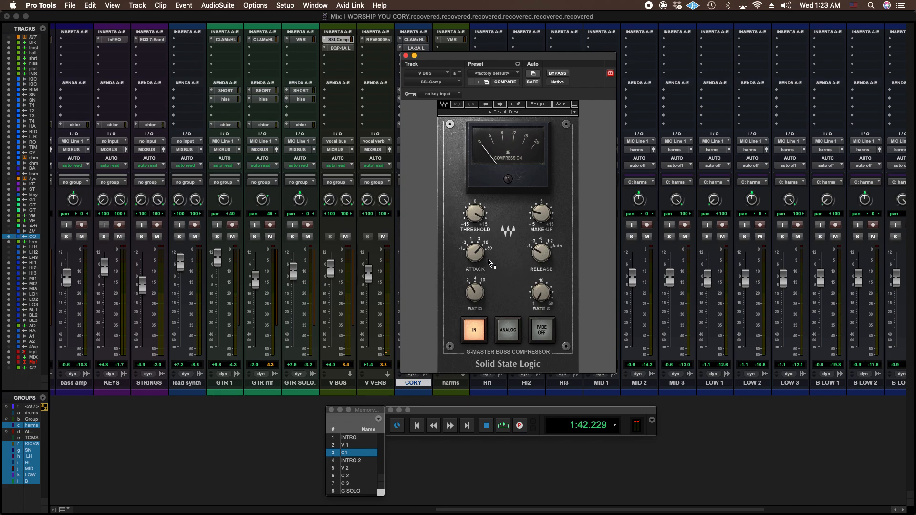
# - Examine the V BUS compressor's attack, release and ratio settings, and move its window clear of the V BUS channel strip
pyautogui.moveTo(498, 260)
pyautogui.moveTo(482, 286)
pyautogui.moveTo(530, 286)
pyautogui.moveTo(443, 57); pyautogui.dragTo(567, 50)
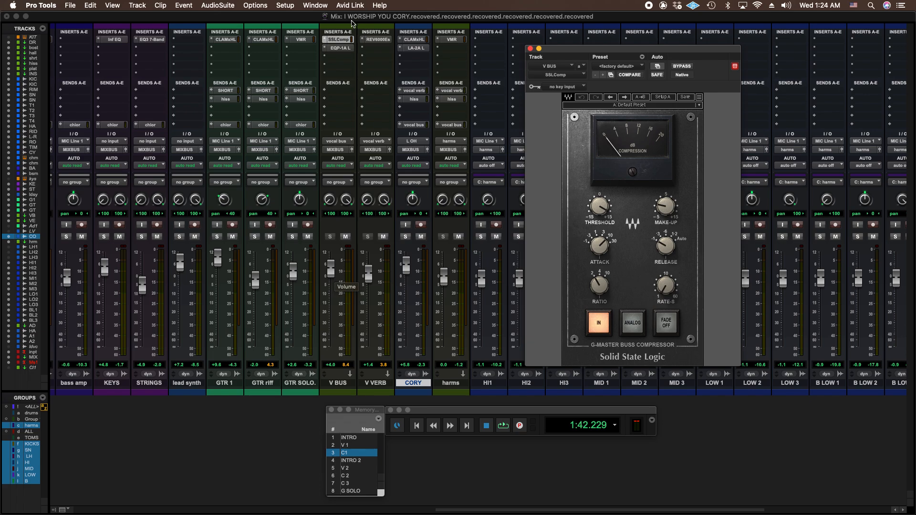
# - Open the Pultec EQP-1A on the V BUS track, examine its low-frequency boost settings, and close it
pyautogui.click(348, 50)
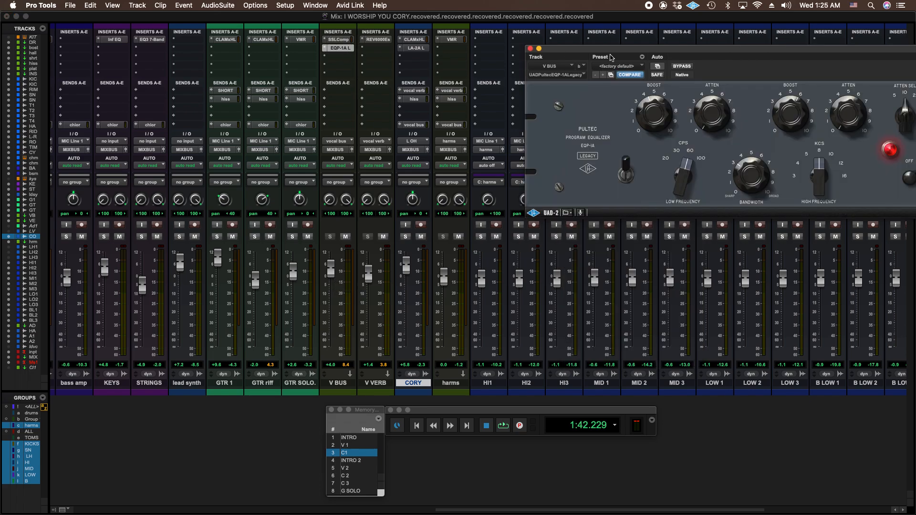
pyautogui.moveTo(632, 49); pyautogui.dragTo(501, 48)
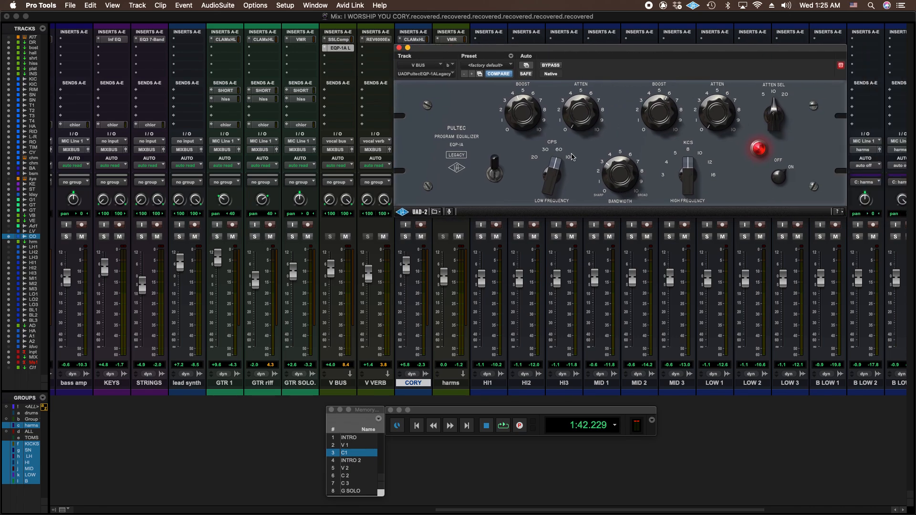
pyautogui.click(522, 113)
pyautogui.click(399, 47)
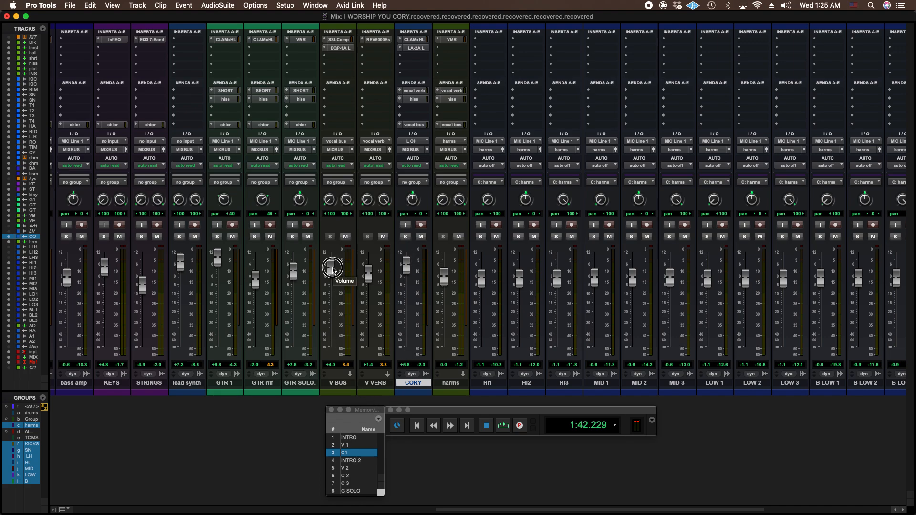
# - Pull the V BUS fader all the way down and play the C1 section without the bus
pyautogui.moveTo(332, 270); pyautogui.dragTo(332, 417)
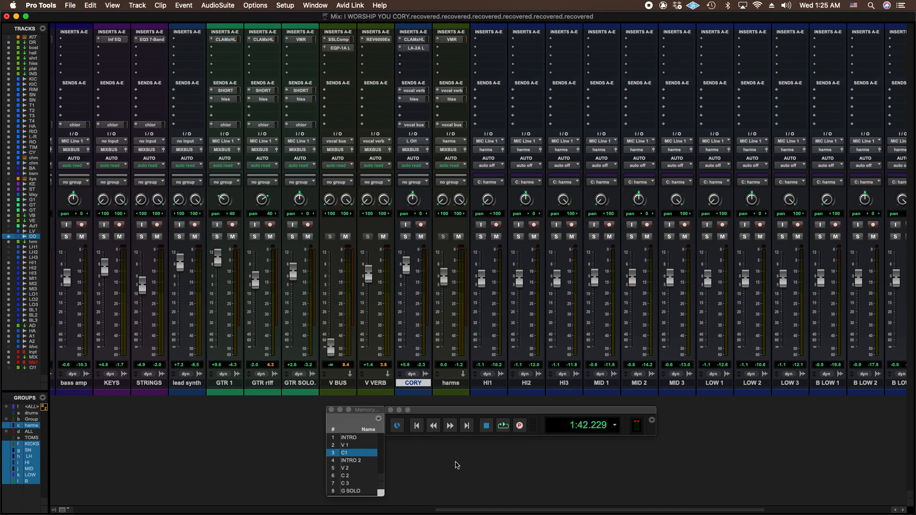
pyautogui.press('space')
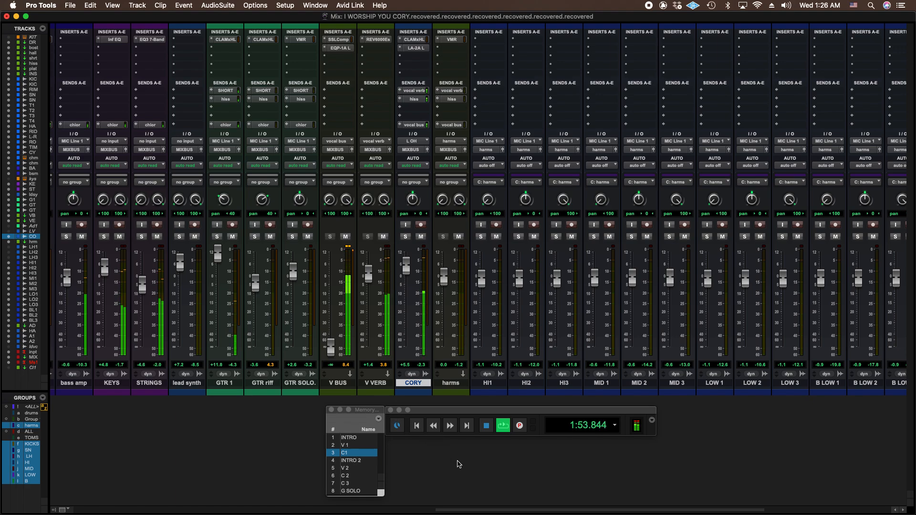
pyautogui.press('space')
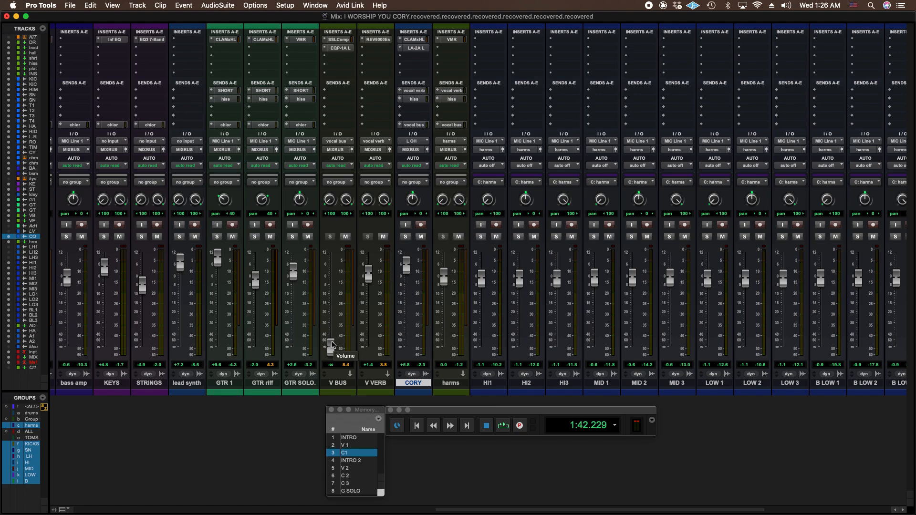
# - Raise the V BUS fader to about +4.8 dB while the C1 section plays, and stop playback
pyautogui.press('space')
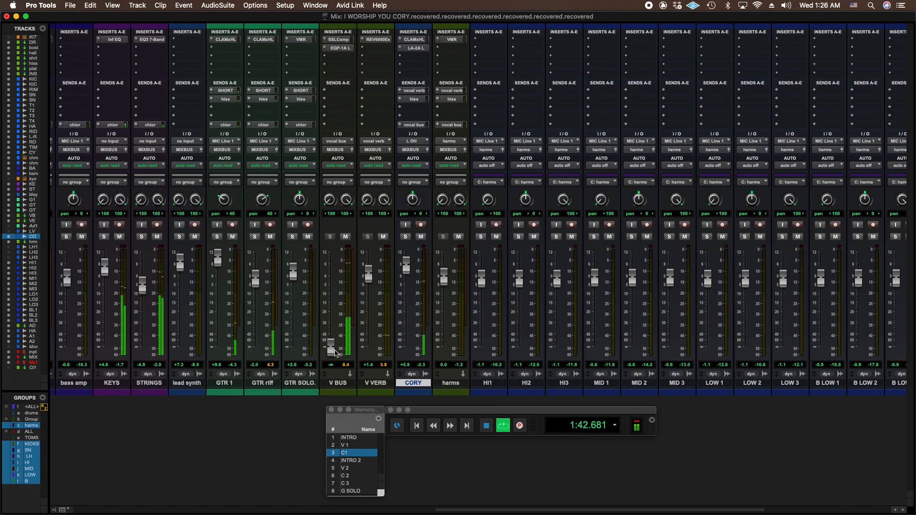
pyautogui.moveTo(331, 345); pyautogui.dragTo(337, 274)
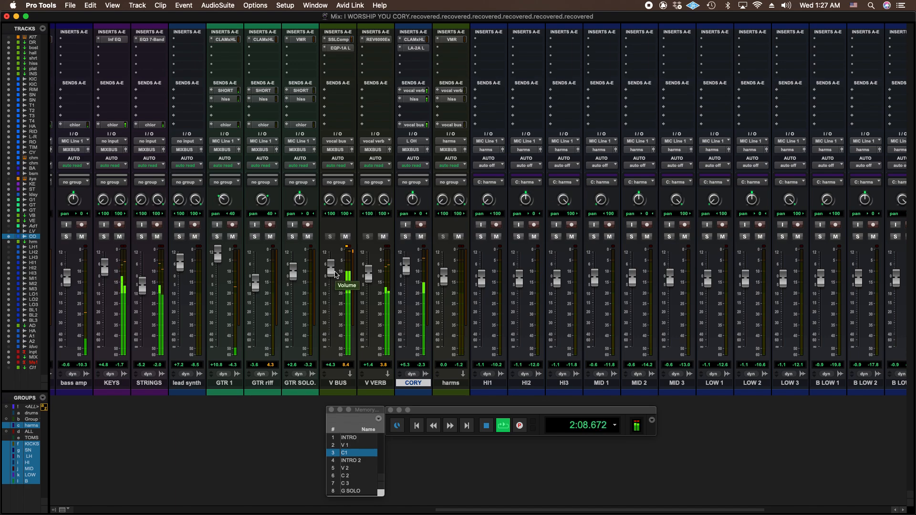
pyautogui.click(333, 274)
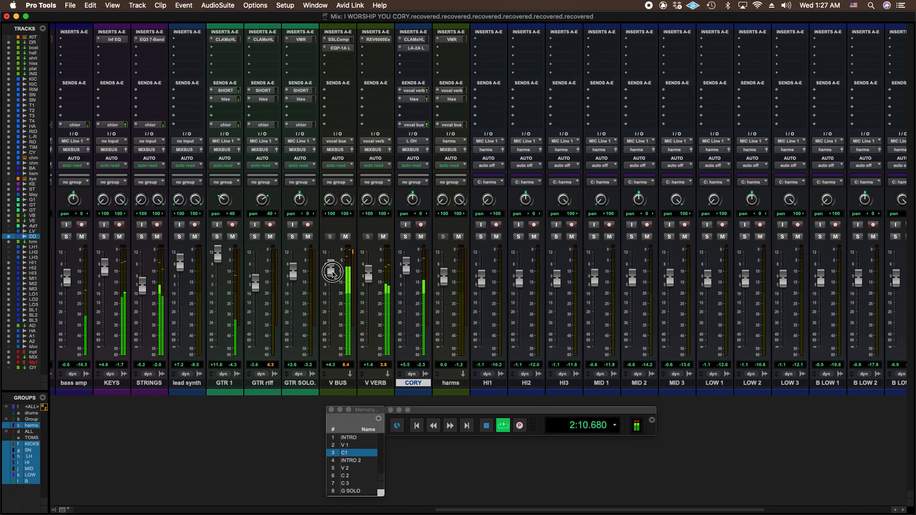
pyautogui.press('space')
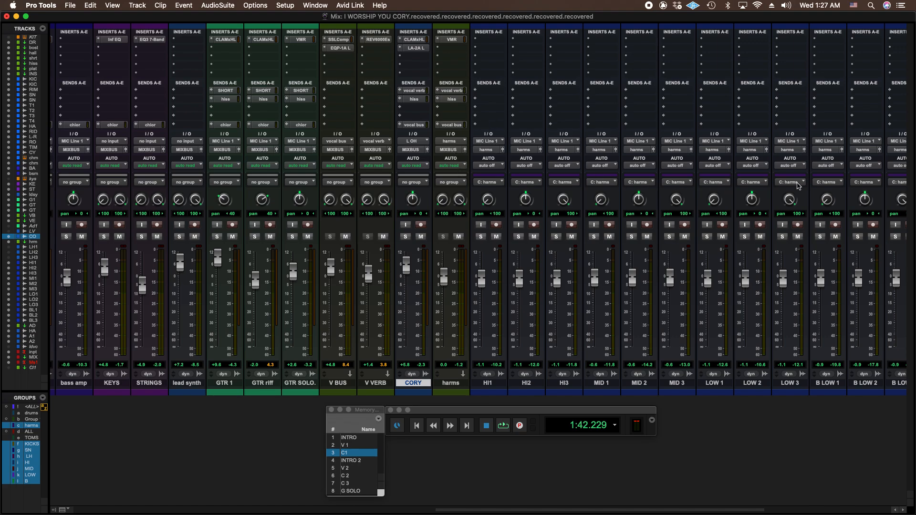
# - View the lead vocal's send to the vocal bus, check the matching send on the harms track, and close the send window
pyautogui.moveTo(629, 508); pyautogui.dragTo(678, 510)
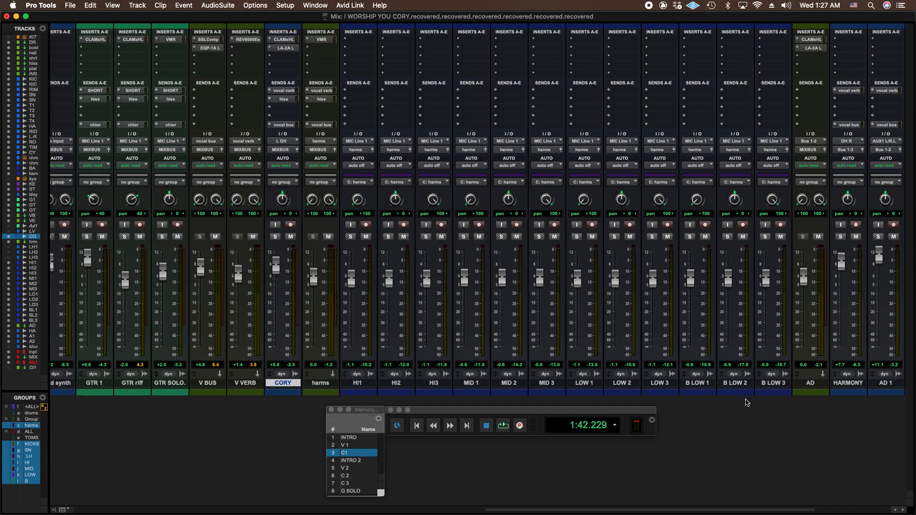
pyautogui.moveTo(751, 513)
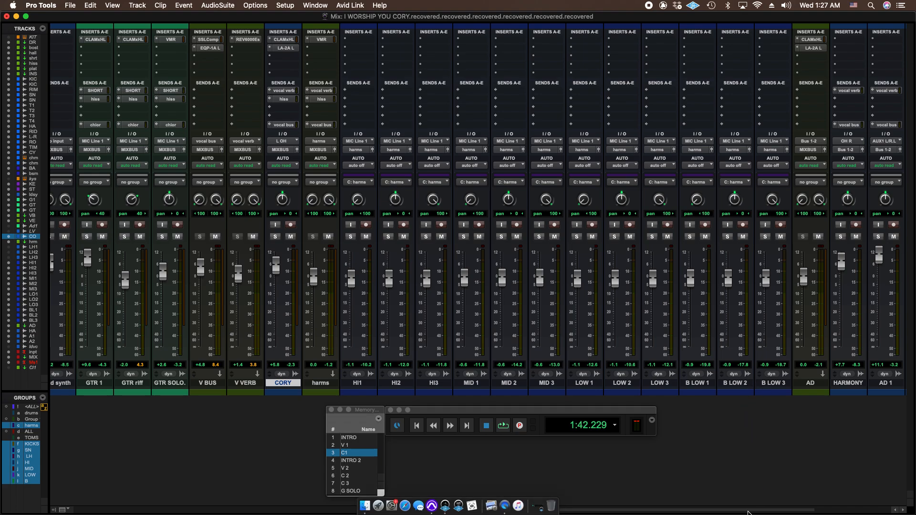
pyautogui.moveTo(748, 511); pyautogui.dragTo(673, 508)
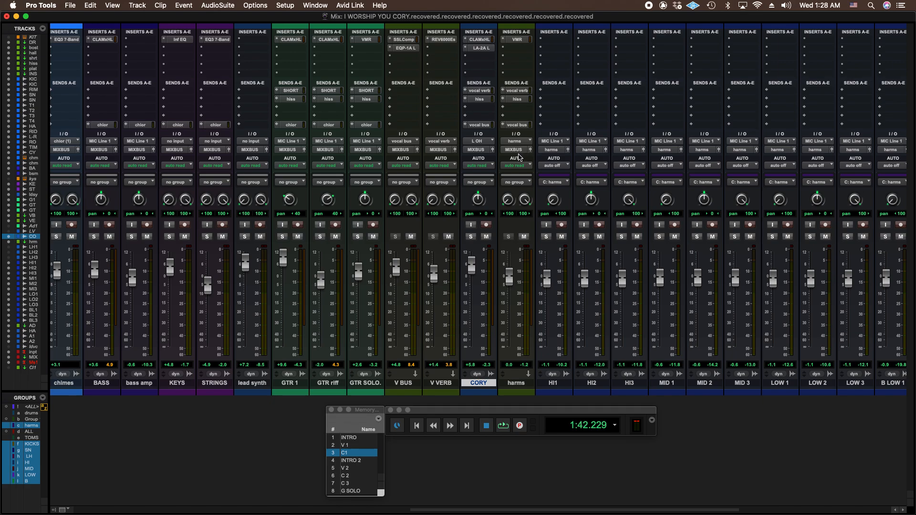
pyautogui.click(482, 126)
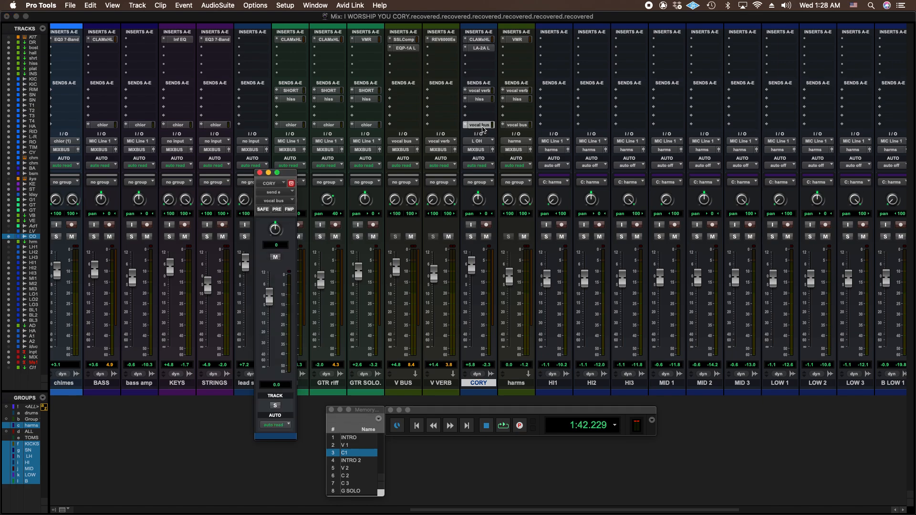
pyautogui.click(527, 124)
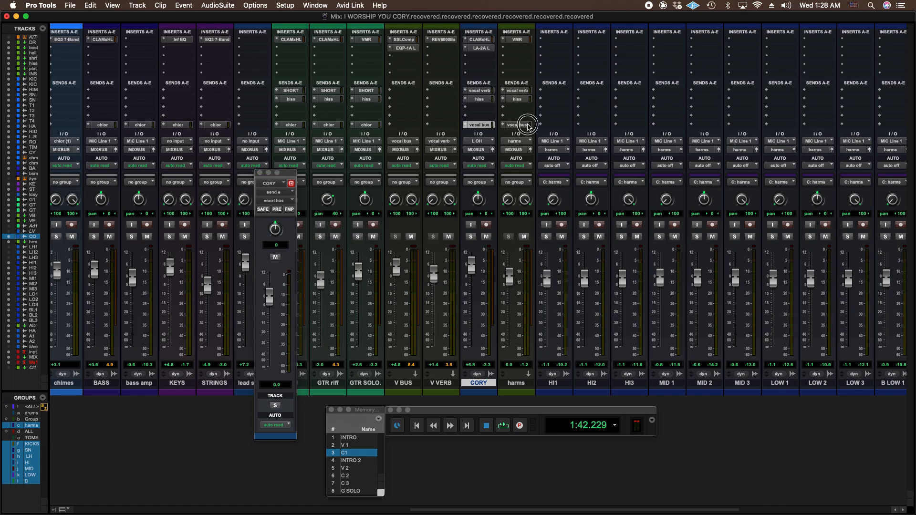
pyautogui.click(259, 173)
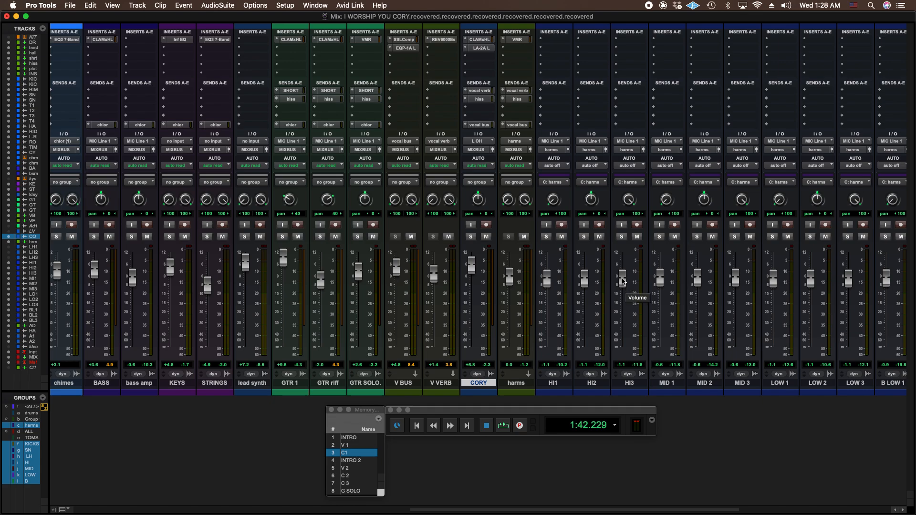
# - Open the REV6000 Essentials reverb on the V VERB track, look through its presets, examine the Eternal Hall settings, and close it
pyautogui.click(449, 40)
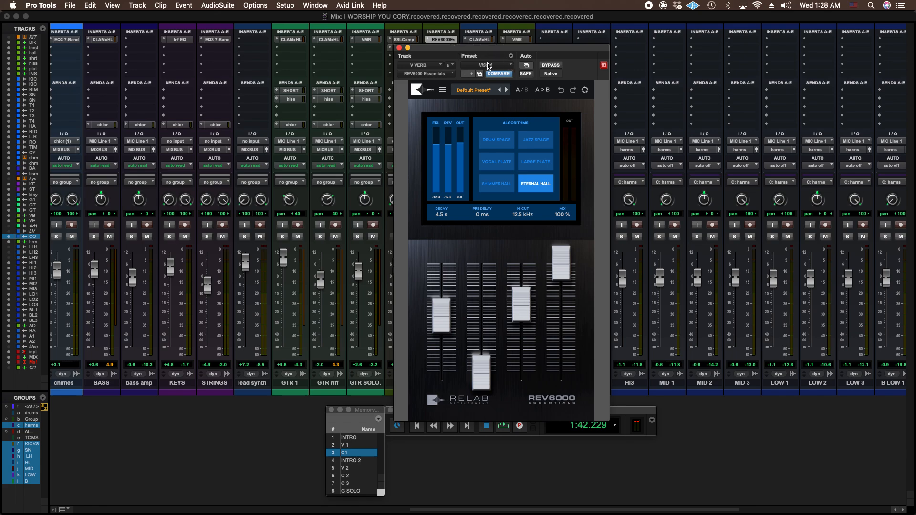
pyautogui.click(489, 67)
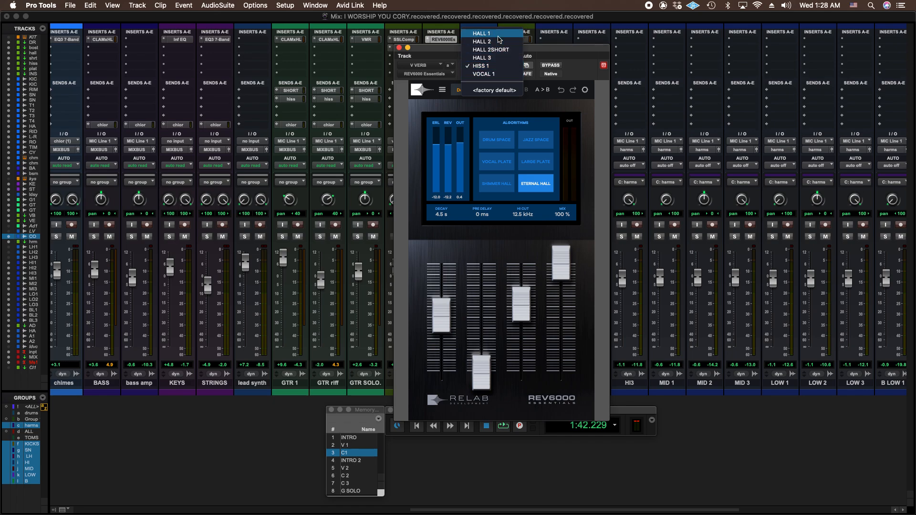
pyautogui.click(576, 56)
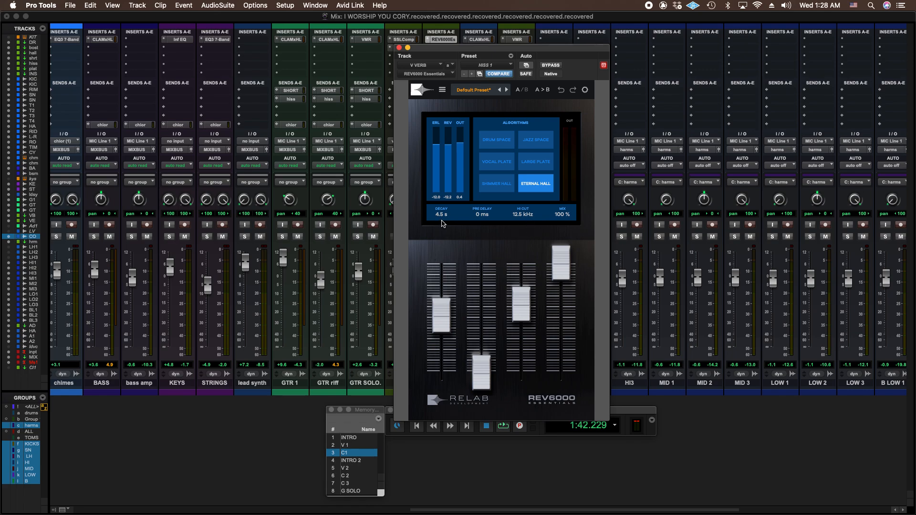
pyautogui.click(400, 48)
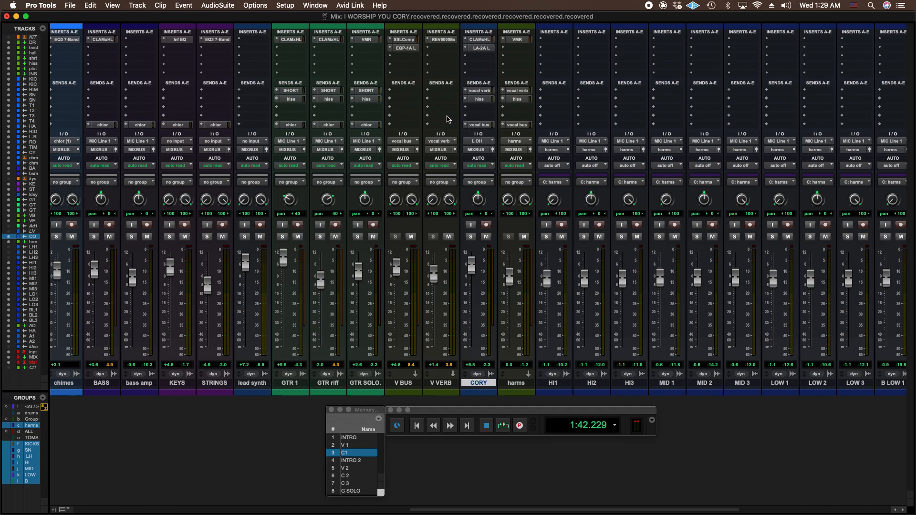
# - View the lead vocal's sends to the vocal verb and hiss reverbs, and close the send window
pyautogui.click(479, 90)
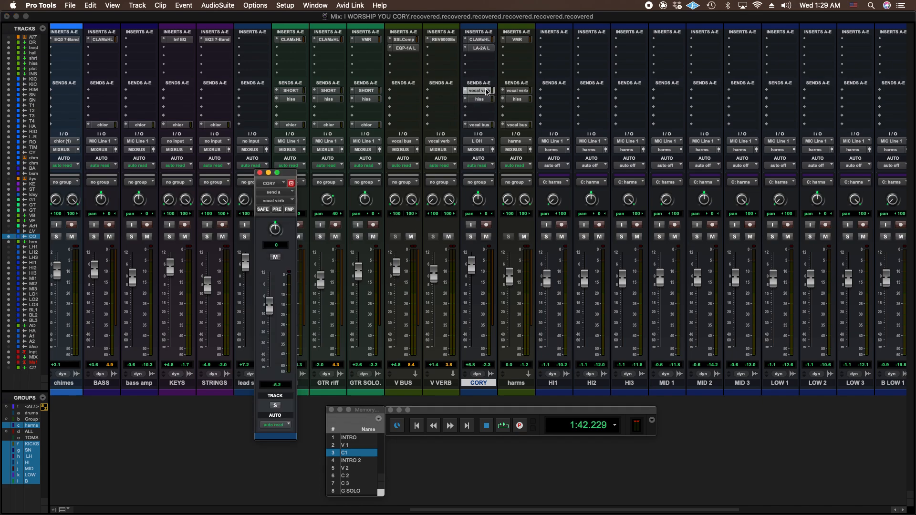
pyautogui.click(479, 99)
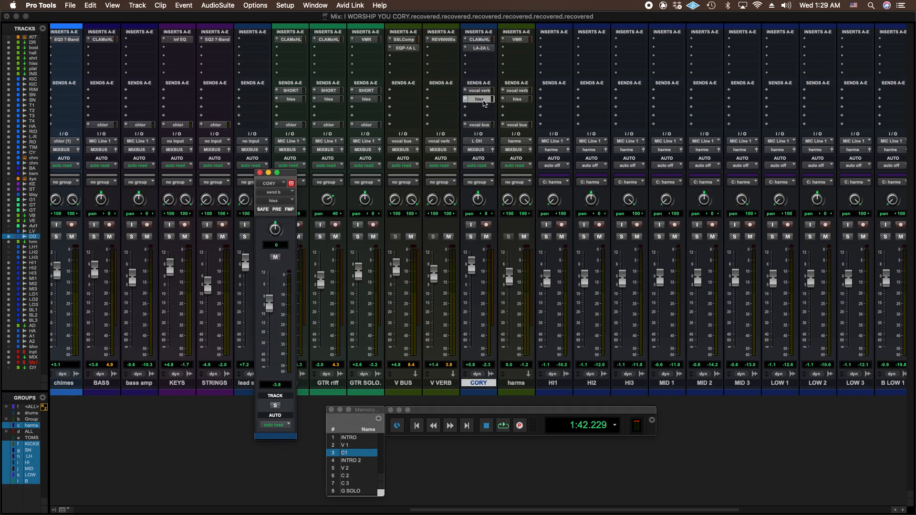
pyautogui.click(259, 172)
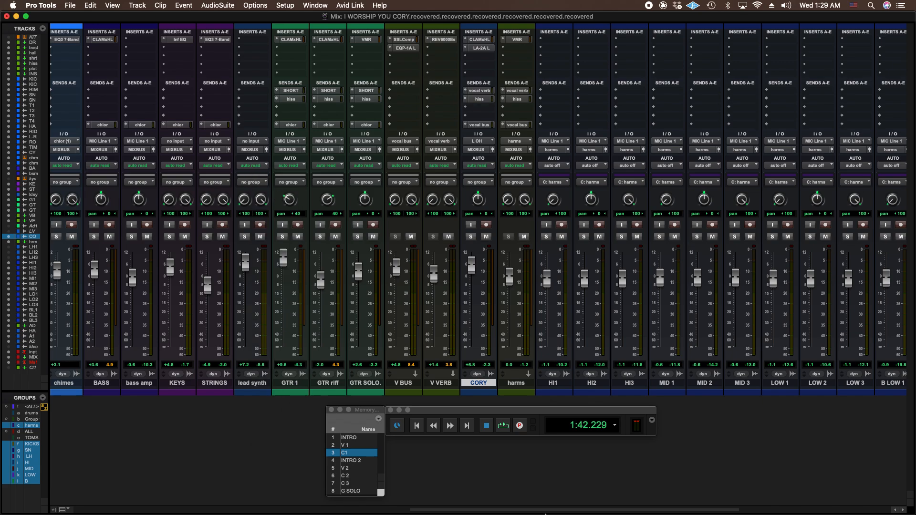
# - Look over the drum and effects return tracks, recheck the lead vocal's vocal verb and hiss send levels, and close the send window
pyautogui.moveTo(544, 508); pyautogui.dragTo(199, 507)
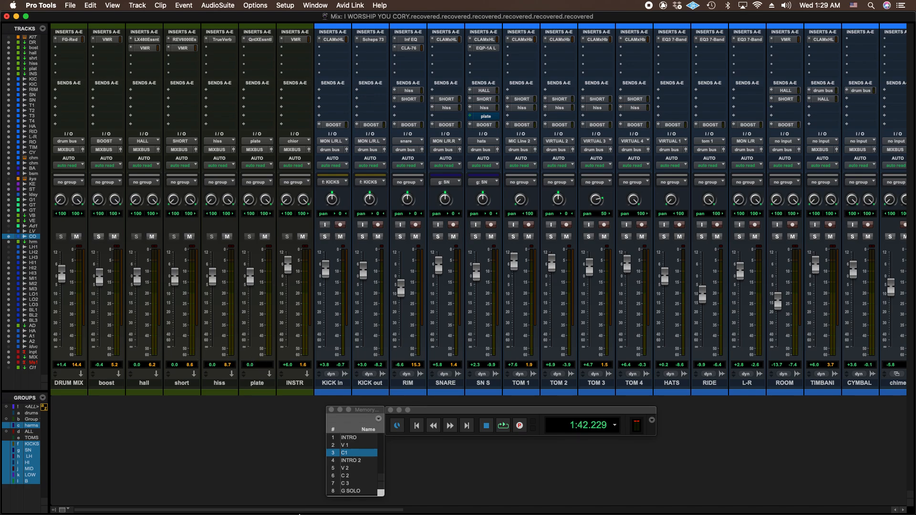
pyautogui.click(301, 509)
pyautogui.moveTo(301, 509); pyautogui.dragTo(650, 510)
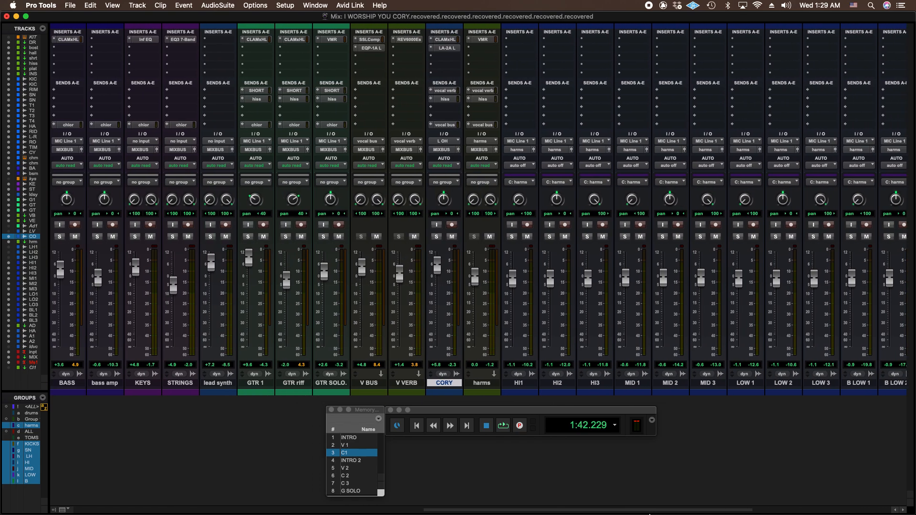
pyautogui.click(455, 89)
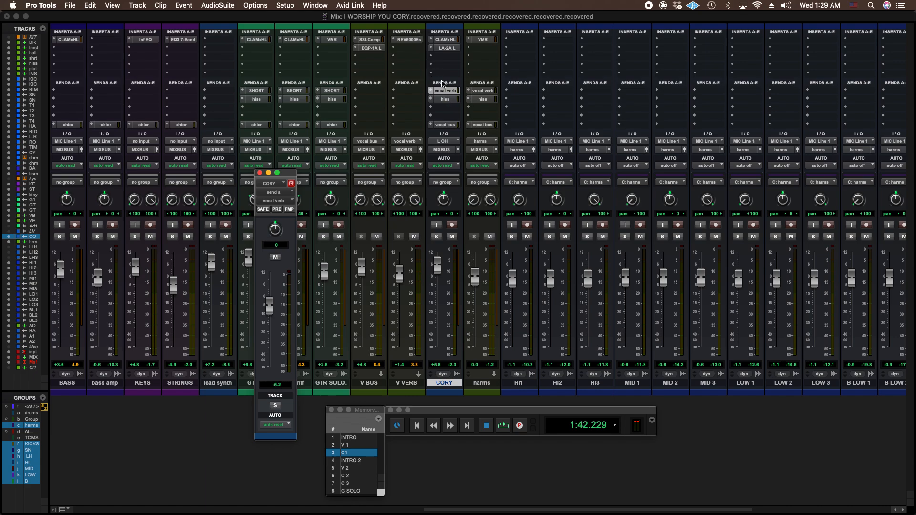
pyautogui.click(447, 100)
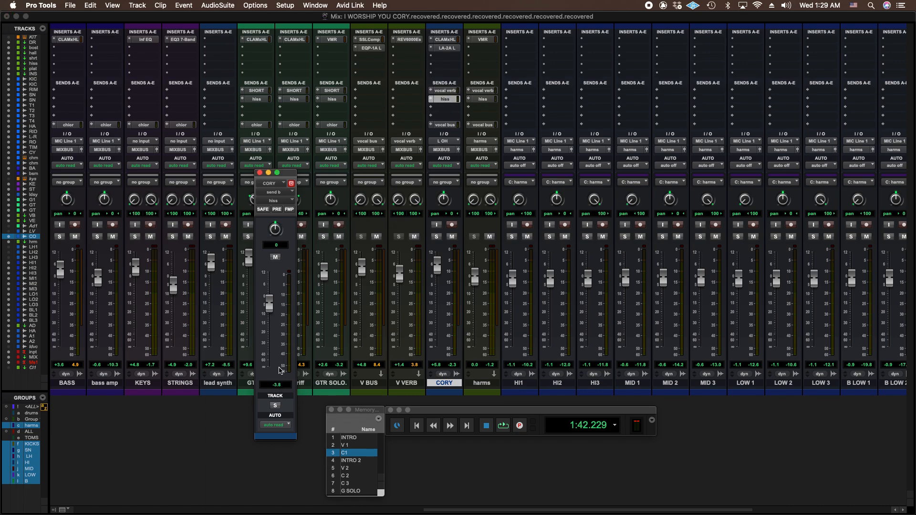
pyautogui.click(260, 173)
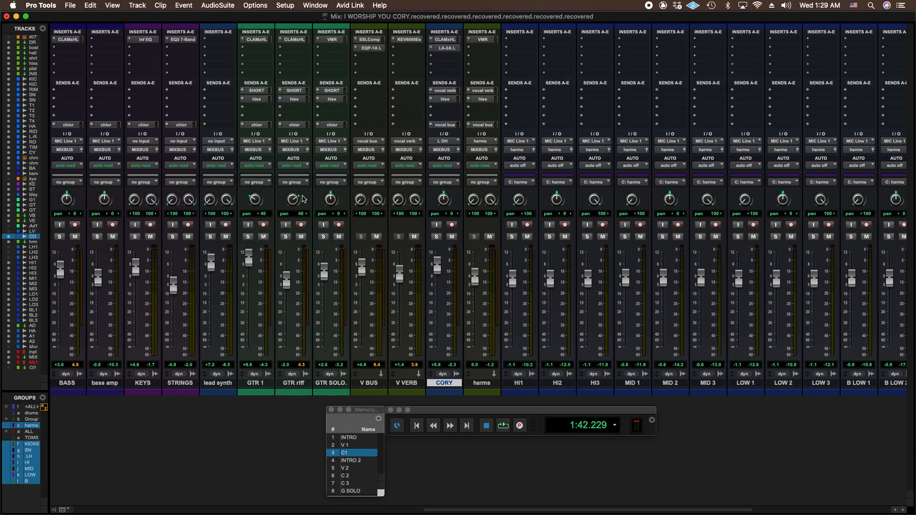
# - Open the TrueVerb on the hiss return track, view its settings, and close it
pyautogui.moveTo(532, 511); pyautogui.dragTo(169, 510)
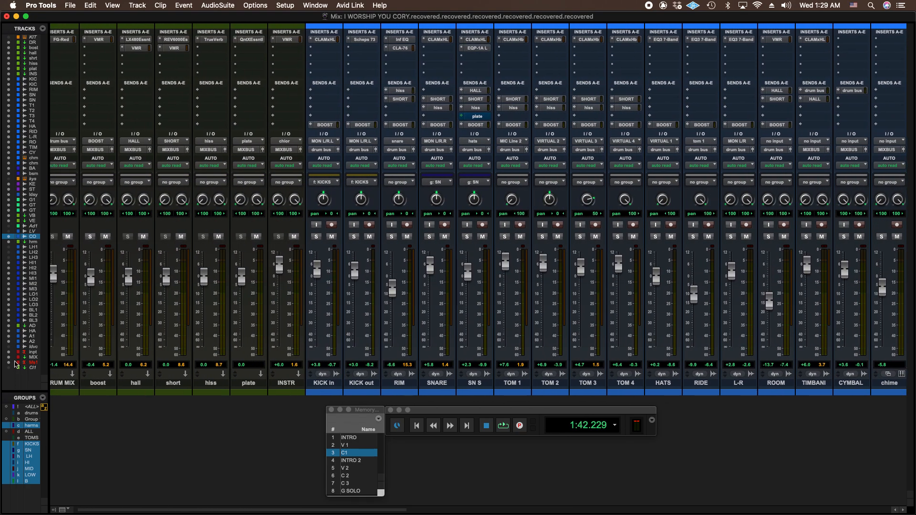
pyautogui.click(217, 39)
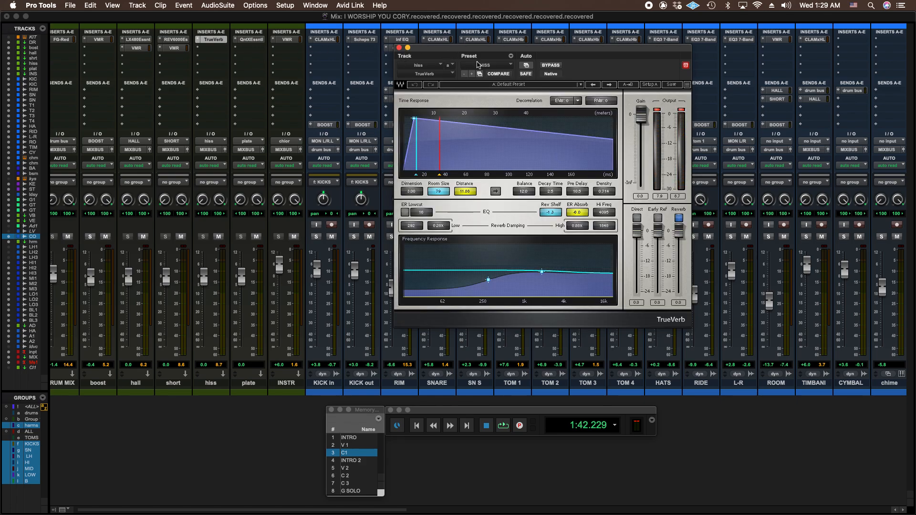
pyautogui.click(399, 48)
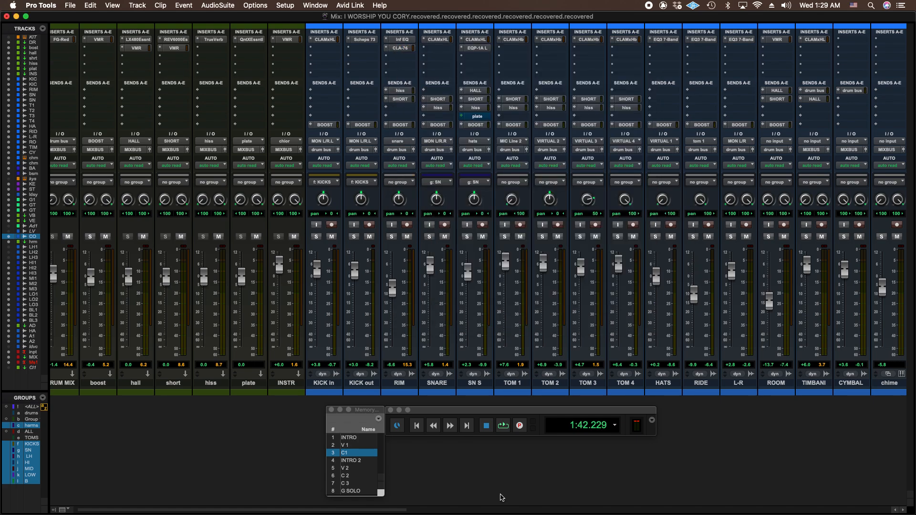
# - Reopen the REV6000 Essentials on the V VERB track, review its algorithm choice, and close it
pyautogui.moveTo(385, 510); pyautogui.dragTo(672, 513)
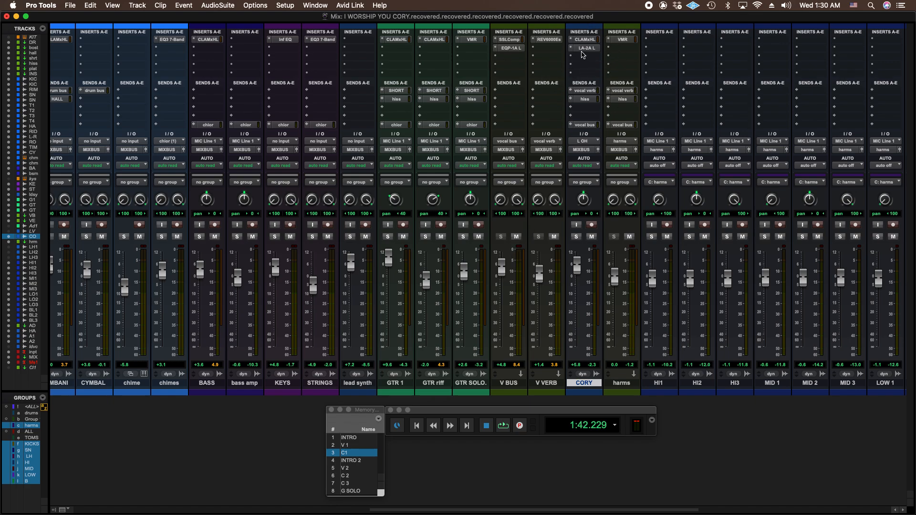
pyautogui.click(554, 40)
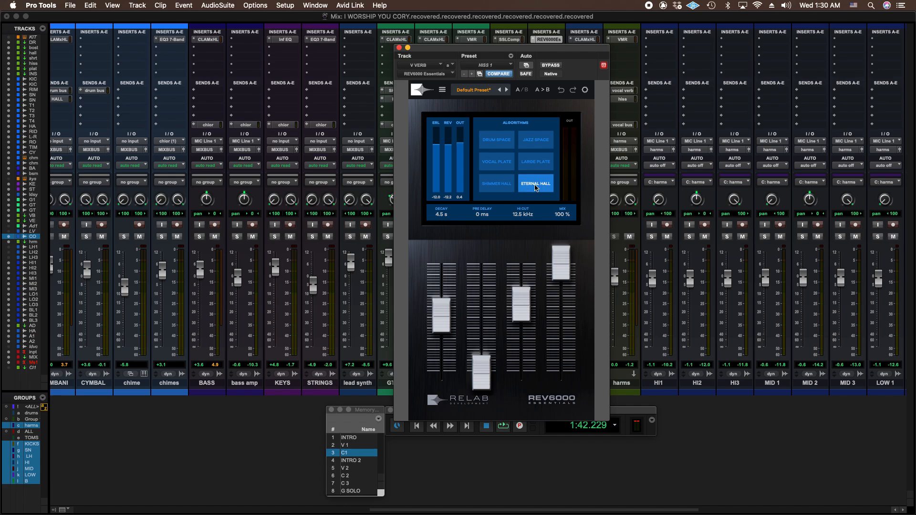
pyautogui.click(399, 47)
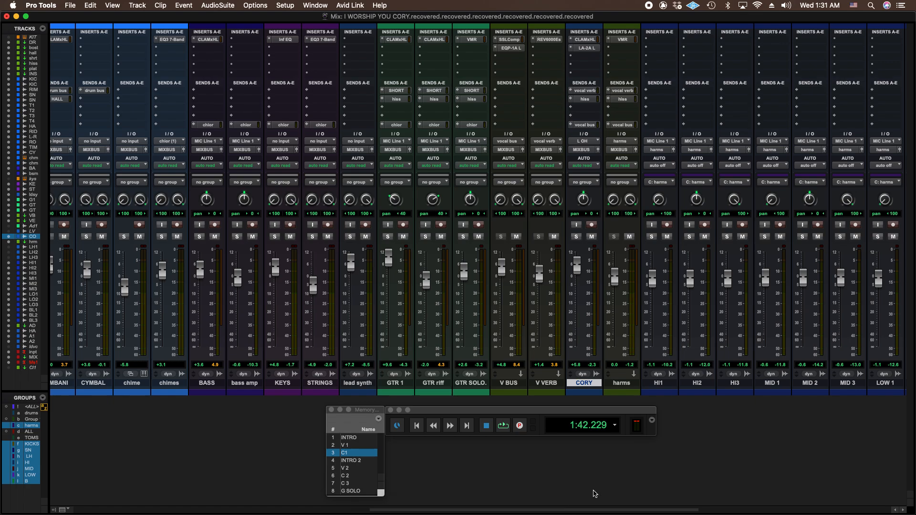
# - Open the CLA MixHub on the lead vocal track, examine its EQ settings, and close it
pyautogui.moveTo(596, 510); pyautogui.dragTo(650, 510)
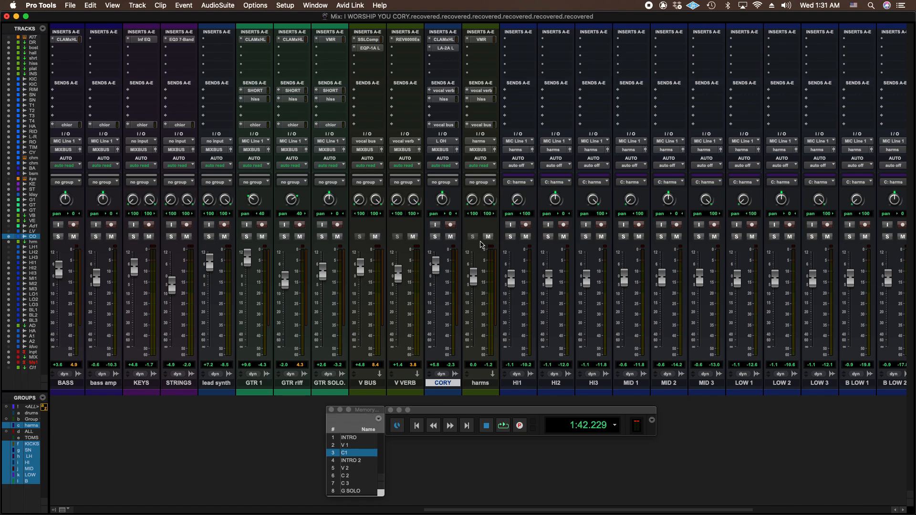
pyautogui.click(446, 40)
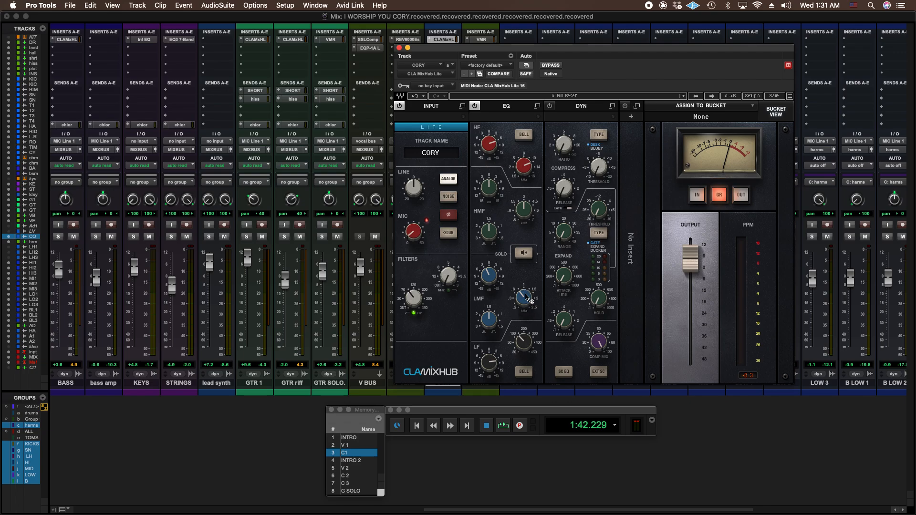
pyautogui.moveTo(522, 305)
pyautogui.moveTo(493, 281)
pyautogui.moveTo(619, 49); pyautogui.dragTo(618, 51)
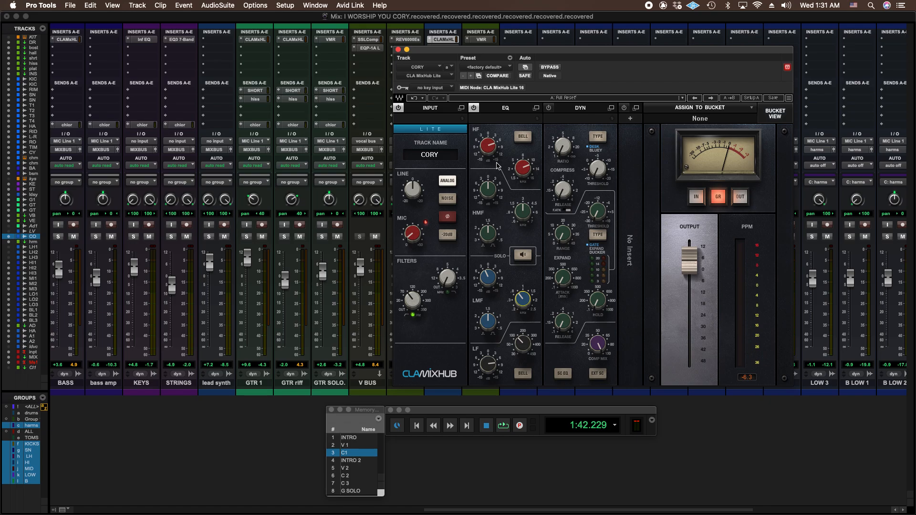
pyautogui.click(398, 49)
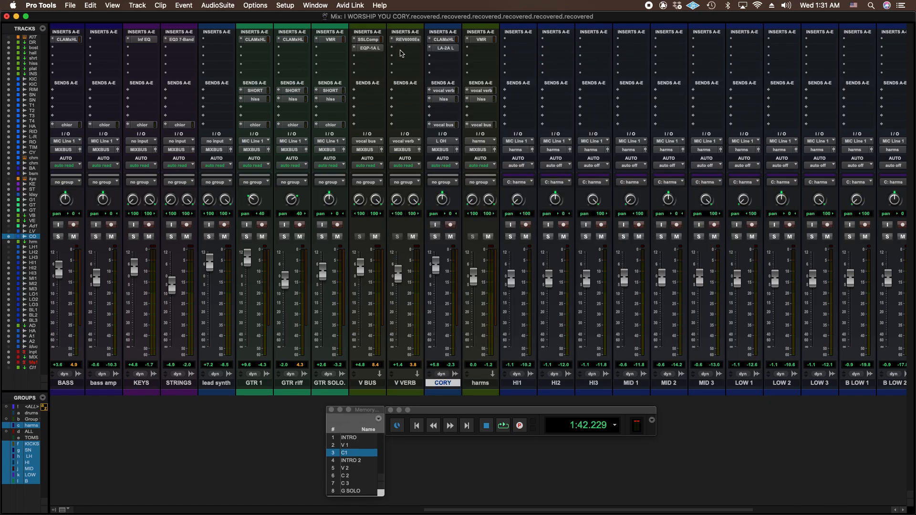